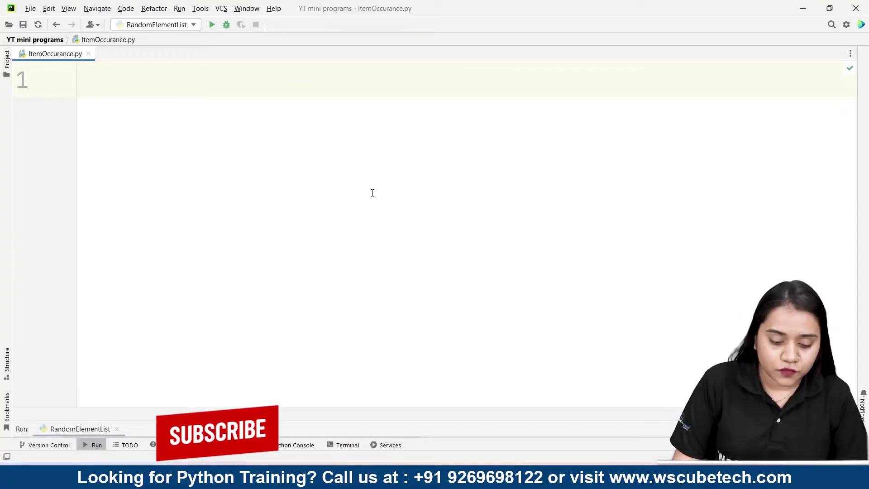
{"action": "type", "text": "nu"}
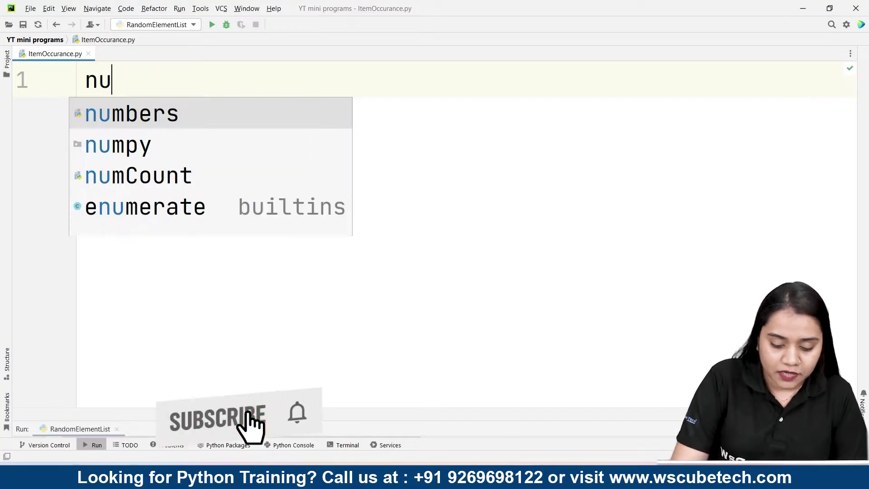
{"action": "type", "text": "mber"}
Step: Define numbers = [10,30,20,10,40,20,10,40,20,10] on line 1, followed by a blank line
{"action": "key", "text": "BackSpace"}
{"action": "type", "text": "s"}
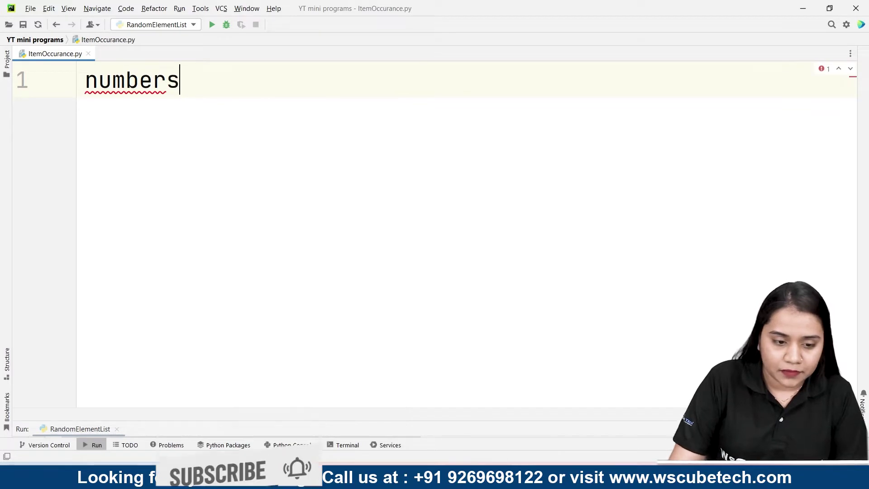
{"action": "type", "text": " = [1"}
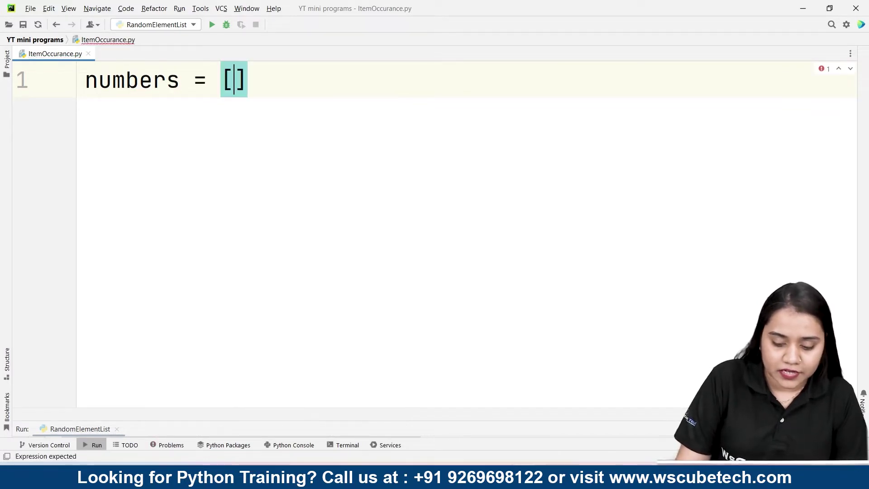
{"action": "type", "text": "0,30,20,10,40,"}
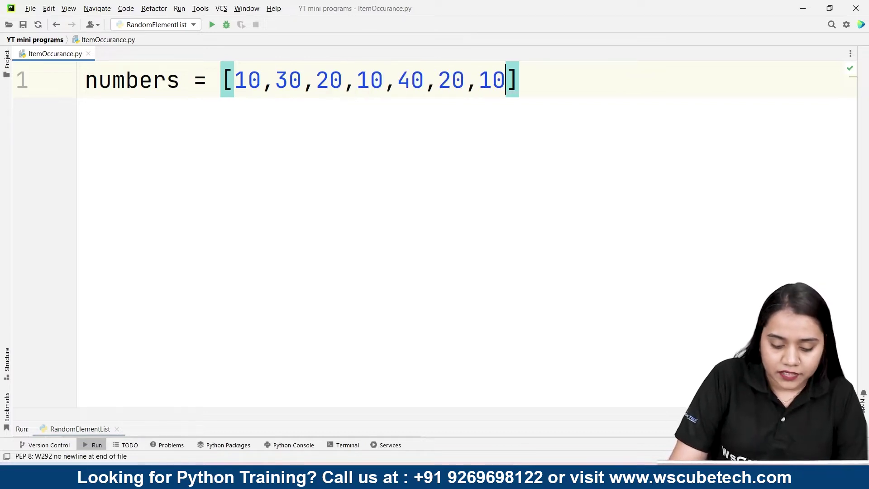
{"action": "type", "text": "20,"}
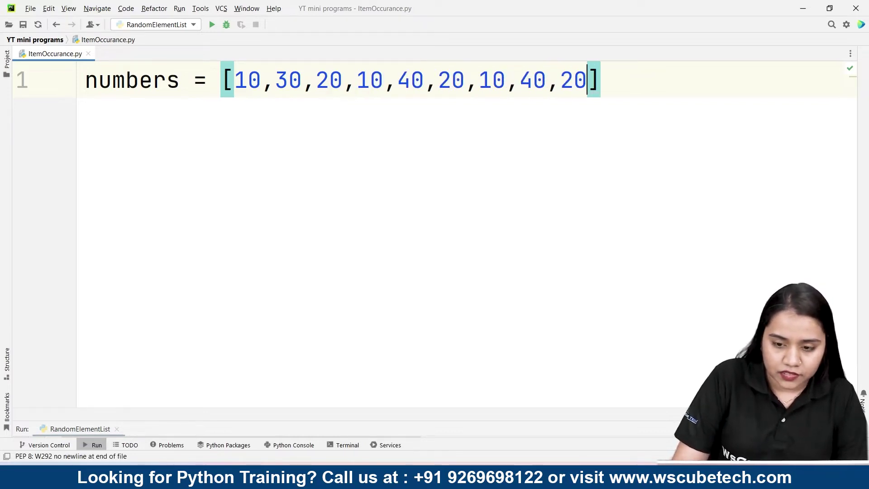
{"action": "type", "text": "10"}
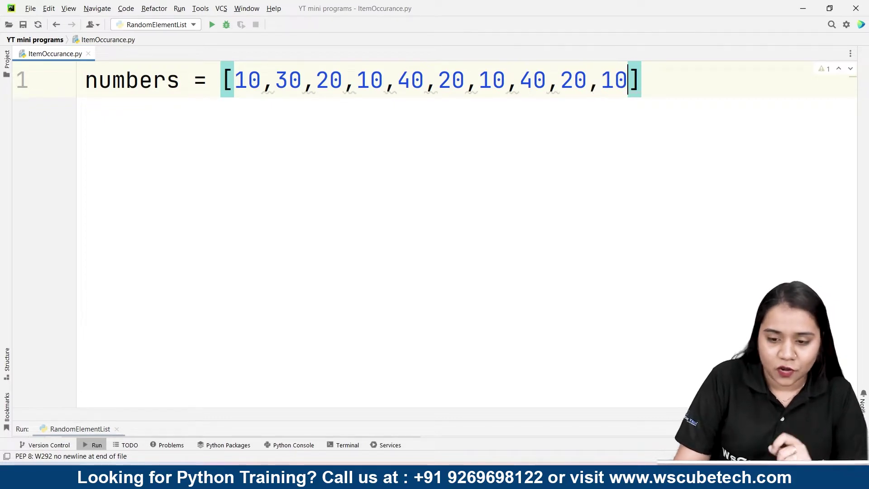
{"action": "key", "text": "Return"}
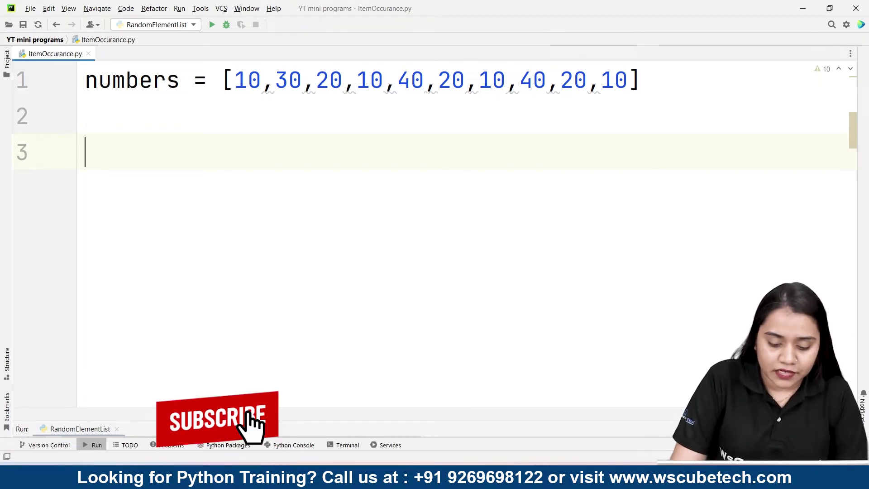
{"action": "type", "text": "count_"}
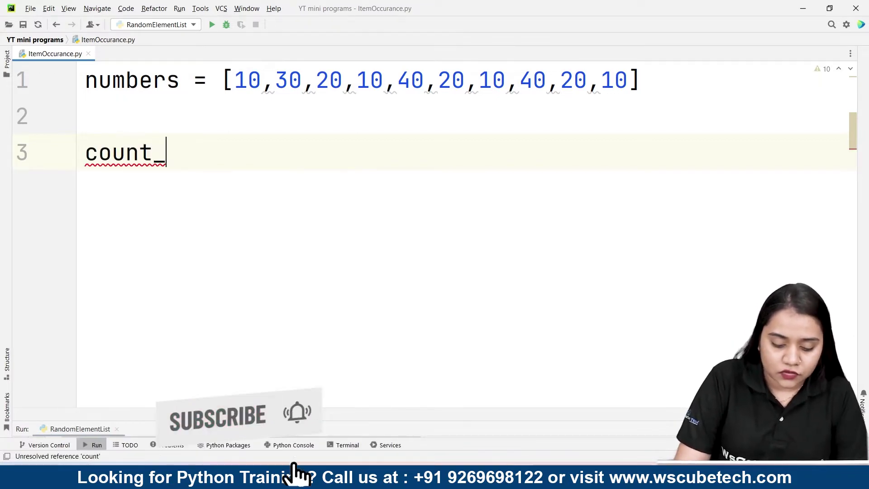
{"action": "type", "text": "occurance = n"}
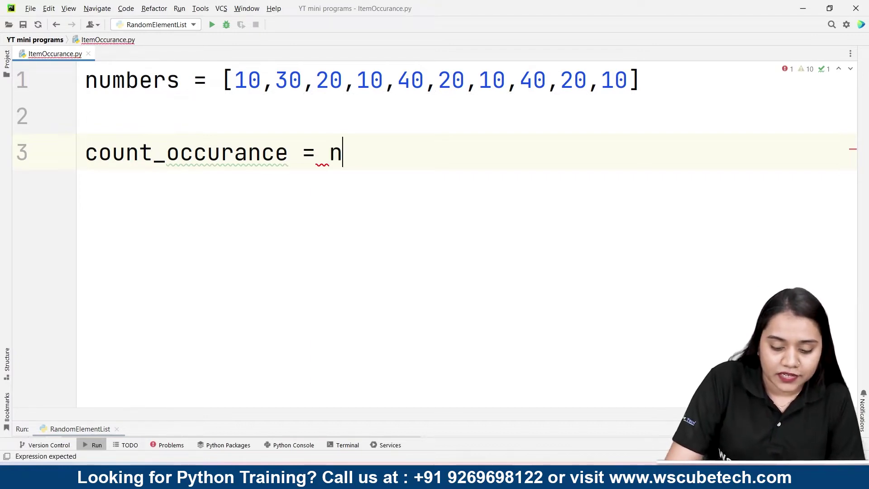
{"action": "type", "text": "u"}
Step: Write count_occurance = numbers.count(10) and print(count_occurance) below it, using autocomplete
{"action": "key", "text": "Tab"}
{"action": "type", "text": "."}
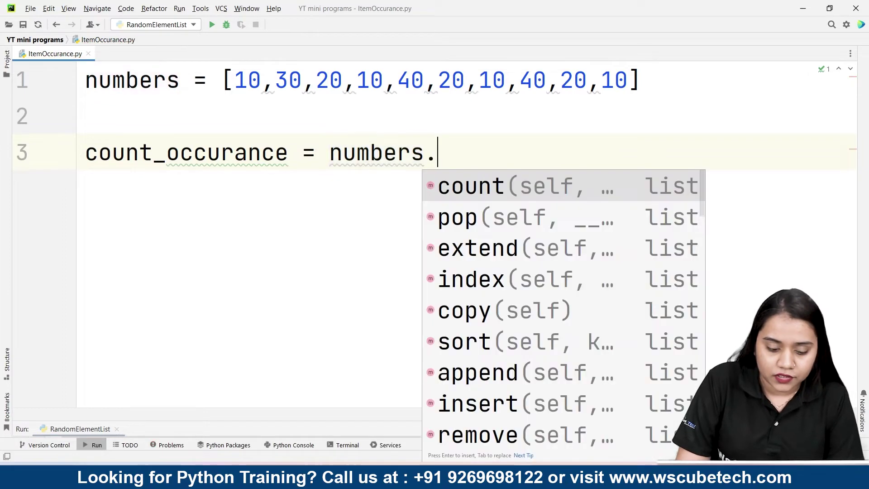
{"action": "key", "text": "Tab"}
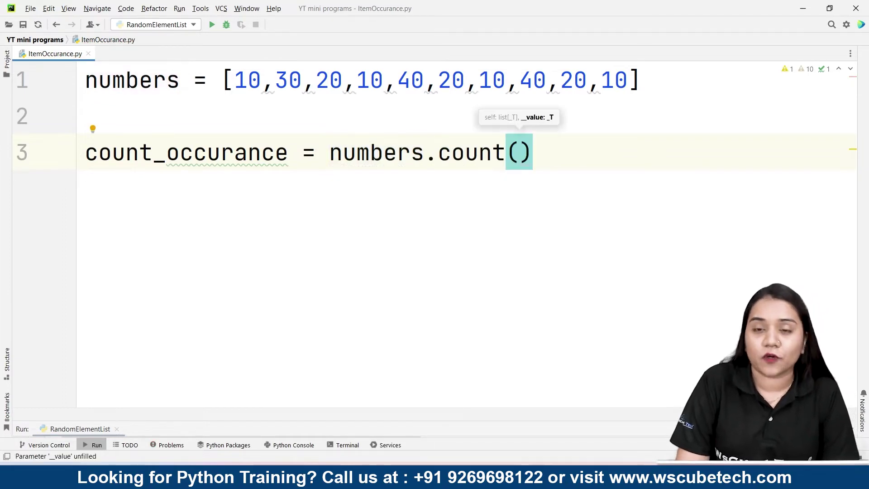
{"action": "type", "text": "10"}
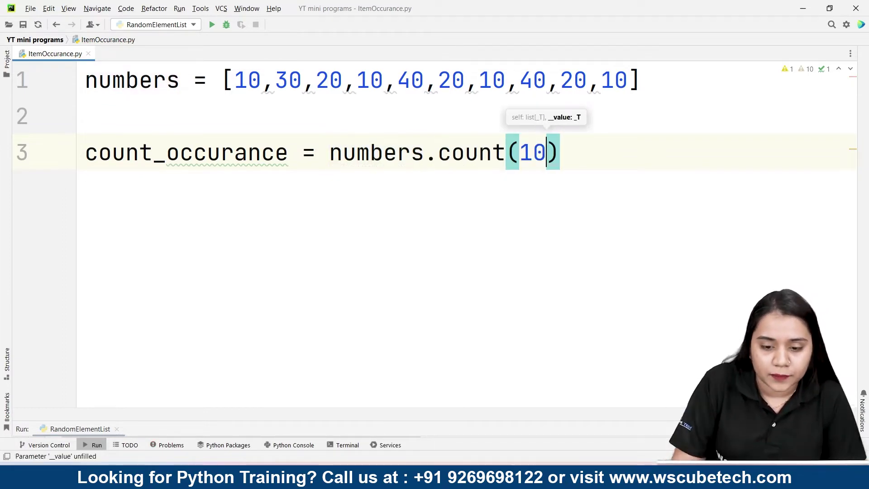
{"action": "key", "text": "End"}
{"action": "key", "text": "Return"}
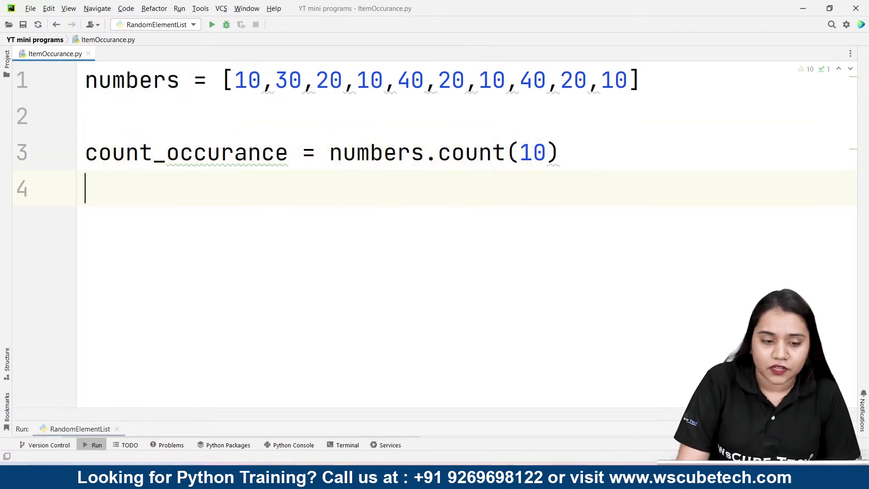
{"action": "type", "text": "print (c"}
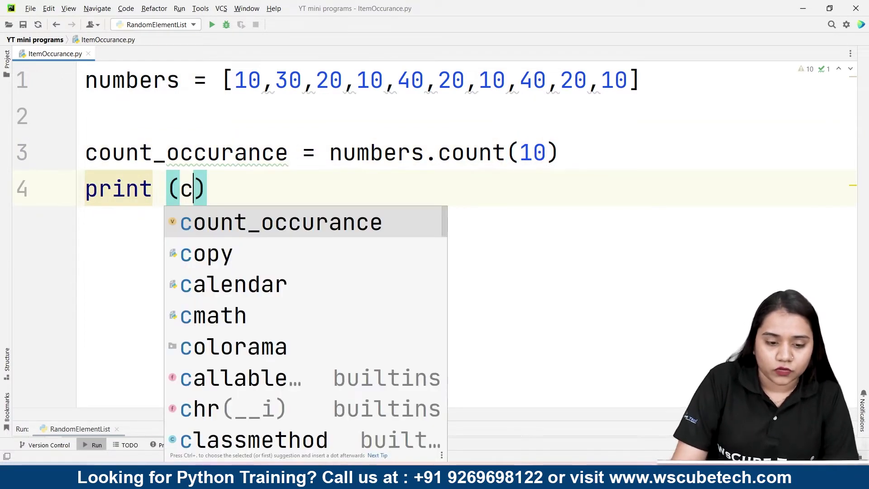
{"action": "key", "text": "Tab"}
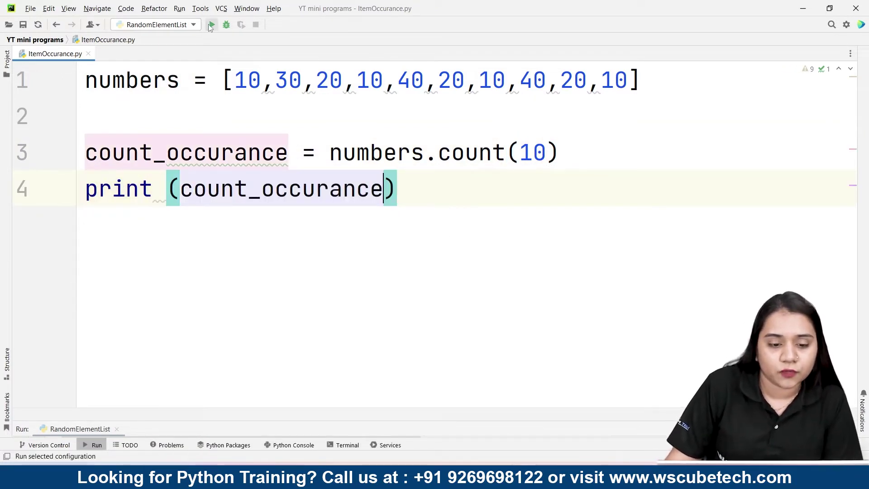
Step: Run ItemOccurance.py, enlarge the Run panel, and highlight the 10s in the list
{"action": "right_click", "coordinate": [320, 217]}
{"action": "left_click", "coordinate": [372, 358]}
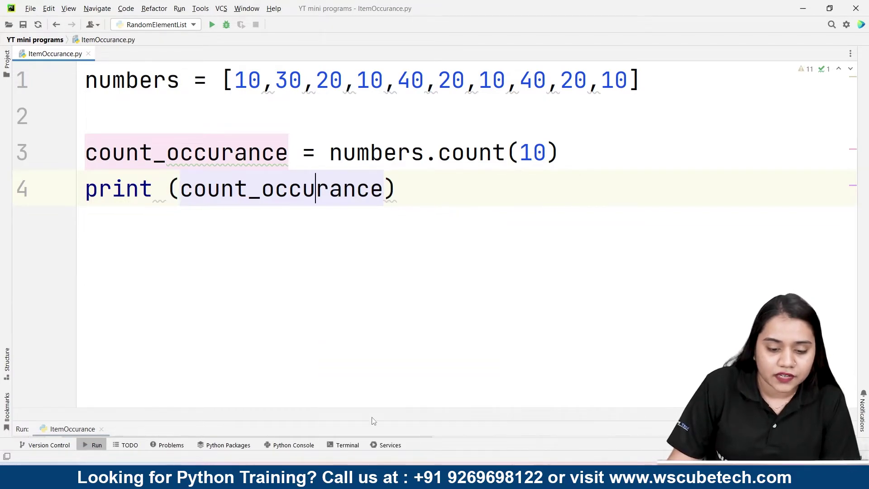
{"action": "mouse_move", "coordinate": [377, 423]}
{"action": "left_mouse_down"}
{"action": "mouse_move", "coordinate": [377, 101]}
{"action": "mouse_move", "coordinate": [329, 325]}
{"action": "left_mouse_up"}
{"action": "scroll", "coordinate": [339, 170], "scroll_direction": "up", "scroll_amount": 2}
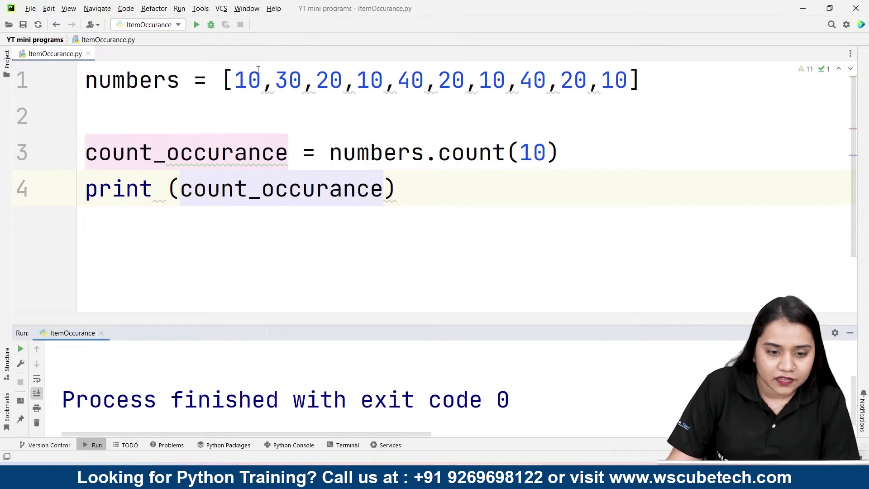
{"action": "double_click", "coordinate": [247, 80]}
{"action": "double_click", "coordinate": [370, 80]}
{"action": "double_click", "coordinate": [485, 80]}
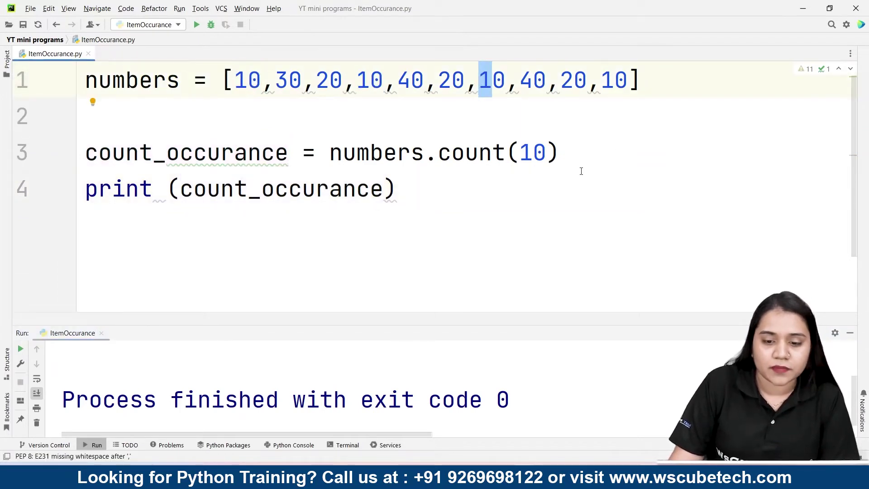
Step: Change count(10) to count(40) and rerun, enlarging the output to show 2
{"action": "left_click", "coordinate": [544, 153]}
{"action": "key", "text": "BackSpace"}
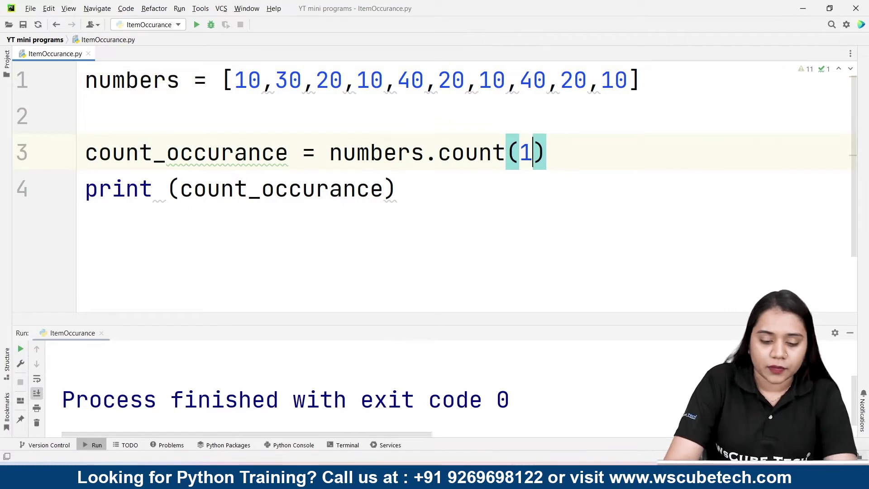
{"action": "type", "text": "40"}
{"action": "key", "text": "Left"}
{"action": "key", "text": "BackSpace"}
{"action": "key", "text": "BackSpace"}
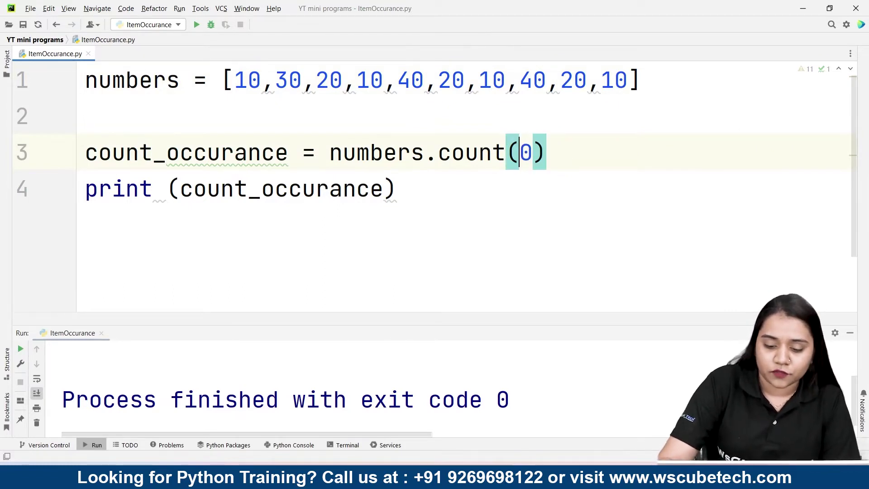
{"action": "type", "text": "4"}
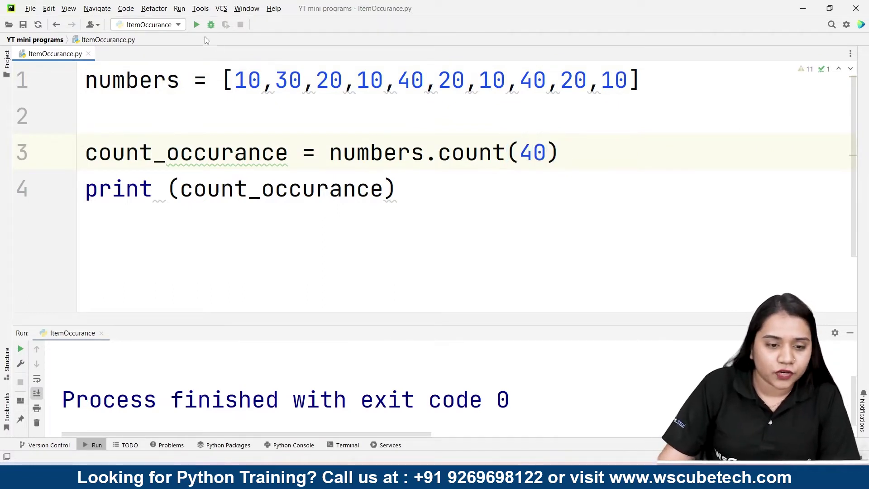
{"action": "key", "text": "shift+F10"}
{"action": "left_click_drag", "start_coordinate": [568, 324], "coordinate": [568, 204]}
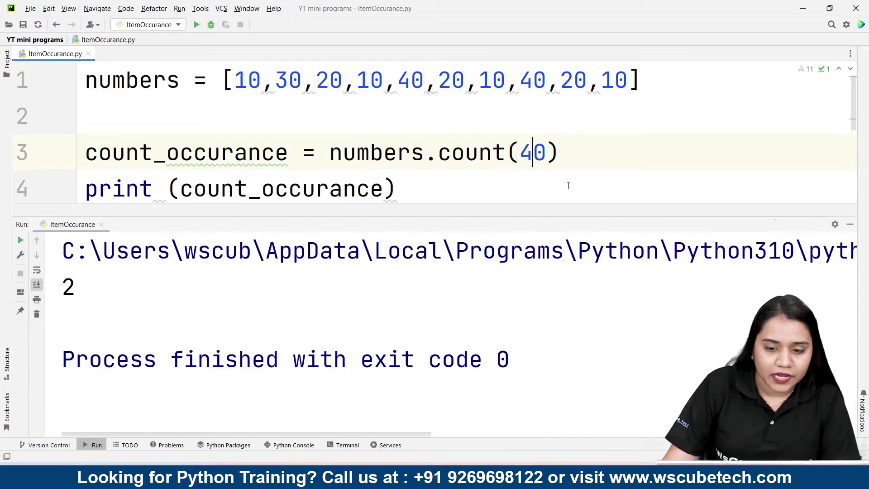
{"action": "left_click", "coordinate": [537, 153]}
Step: Change count(40) to count(50), run it to print 0, and collapse the Run panel
{"action": "key", "text": "BackSpace"}
{"action": "type", "text": "5"}
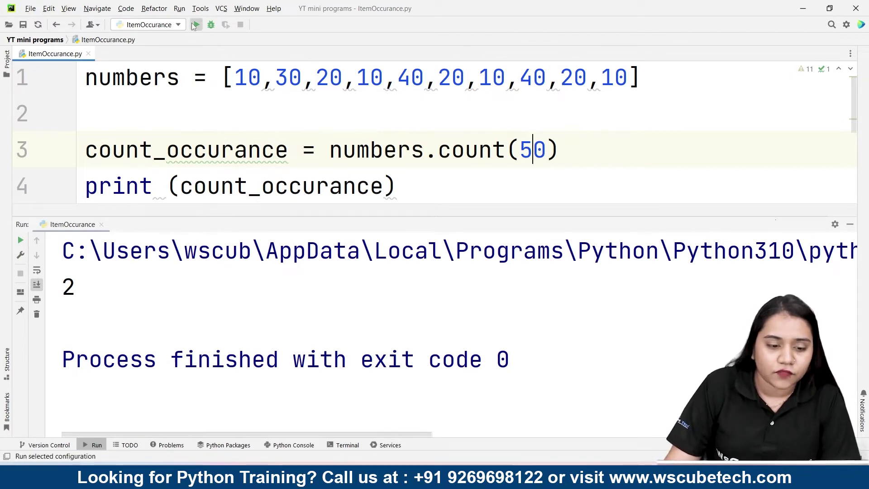
{"action": "left_click", "coordinate": [195, 25]}
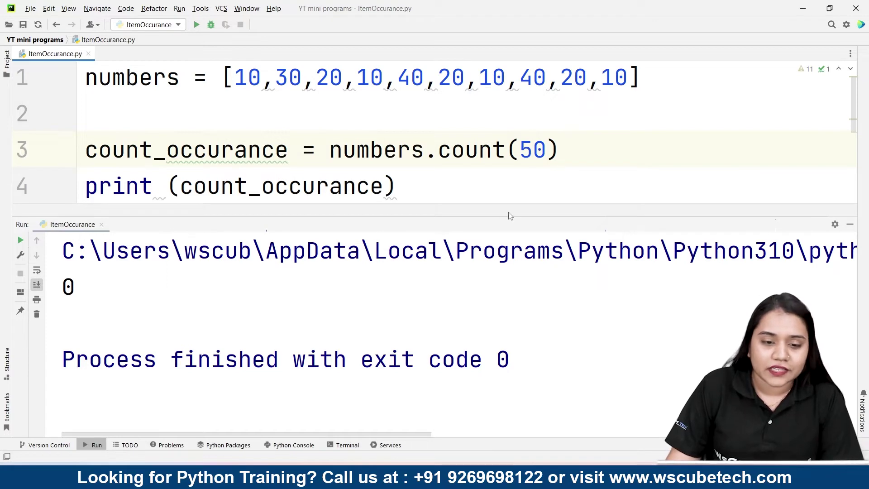
{"action": "left_click_drag", "start_coordinate": [381, 221], "coordinate": [426, 421]}
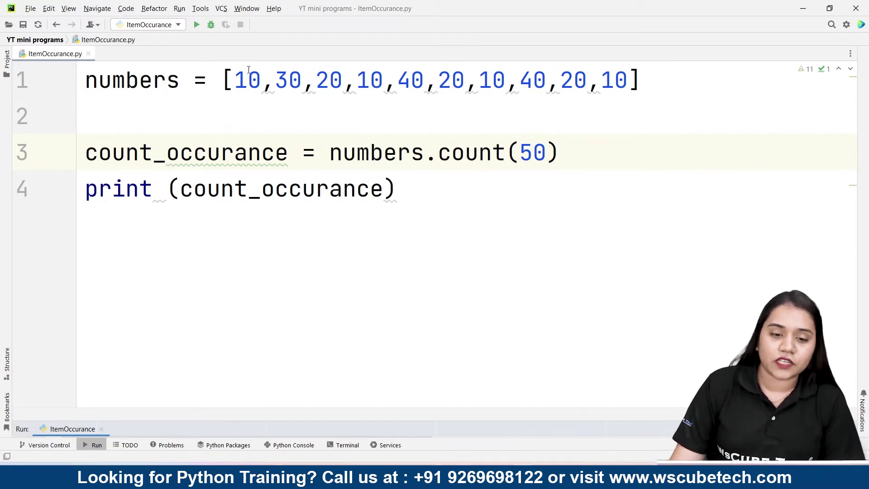
Step: Replace the list's numbers with the quoted letters "a", "l", "a", "w", "c", "b", "w"
{"action": "left_click_drag", "start_coordinate": [630, 81], "coordinate": [235, 81]}
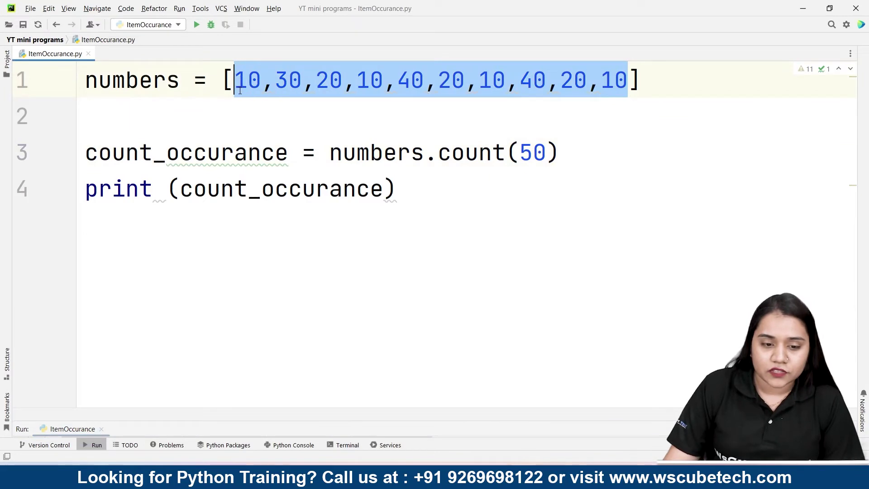
{"action": "key", "text": "BackSpace"}
{"action": "type", "text": "'a',"}
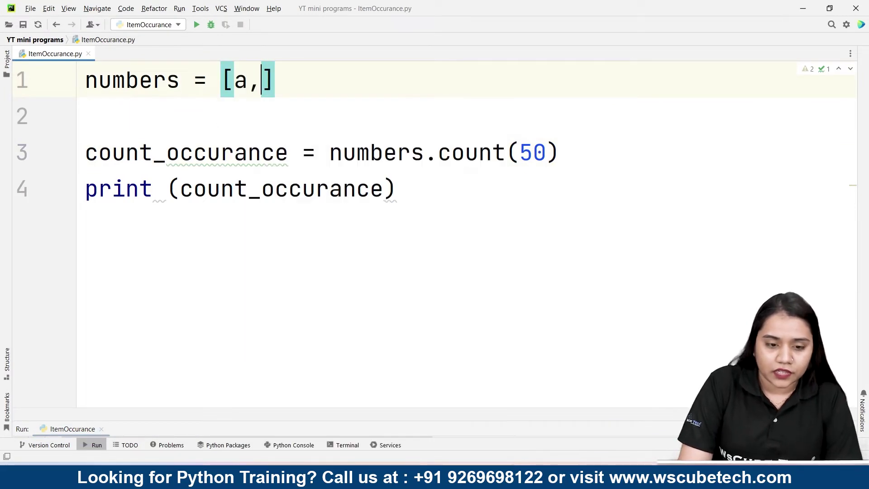
{"action": "type", "text": "\"l\","}
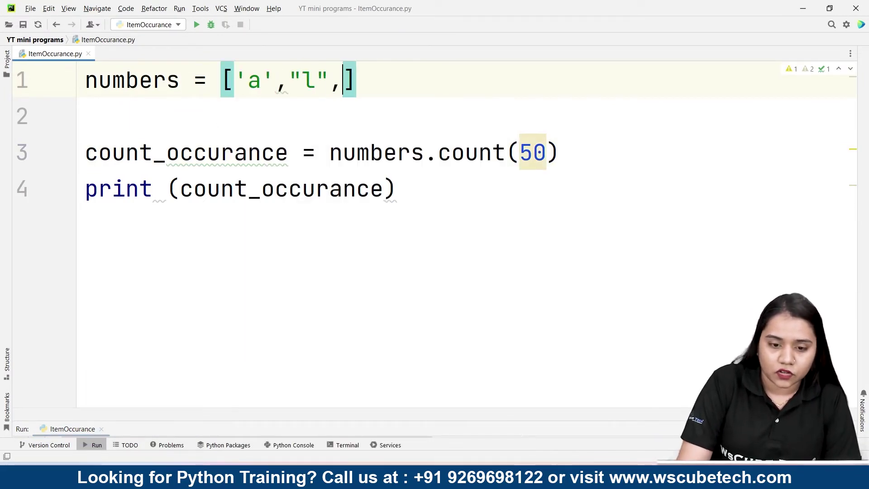
{"action": "type", "text": "\"a\",\""}
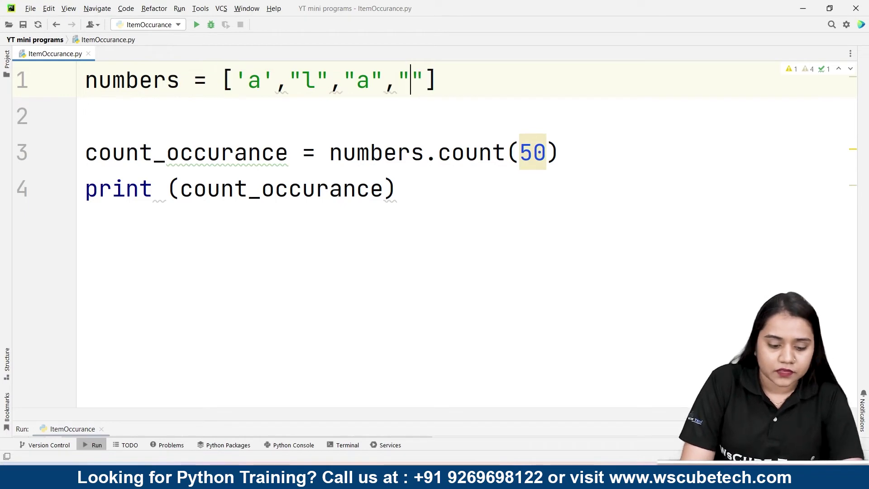
{"action": "type", "text": "w\",c"}
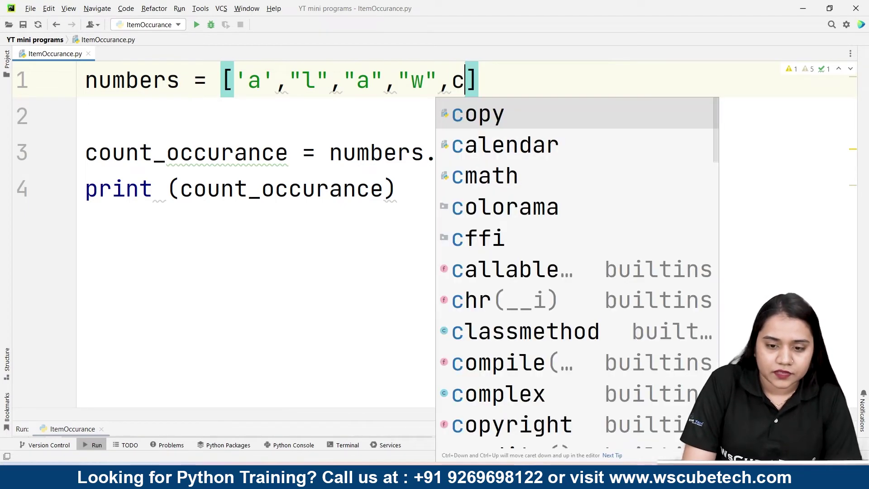
{"action": "key", "text": "BackSpace"}
{"action": "type", "text": "\"c\",\"b\""}
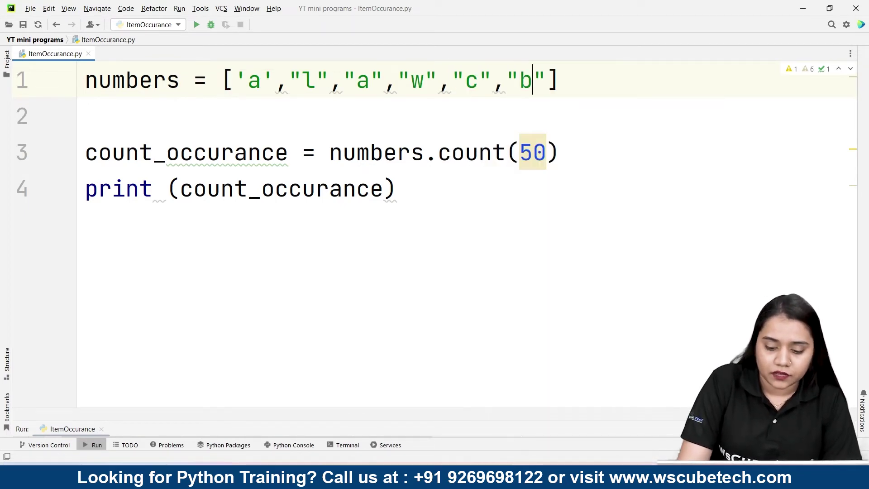
{"action": "type", "text": "\"w"}
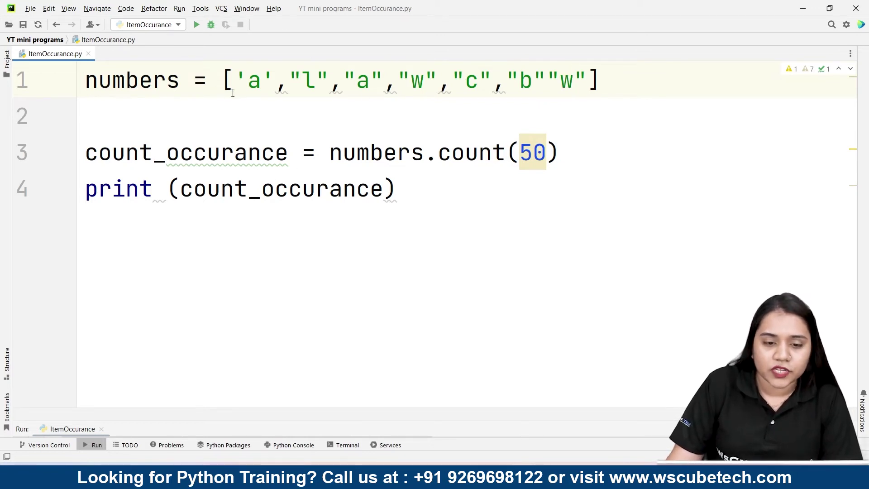
Step: Change count(50) to count("w") and run the script, printing 1
{"action": "double_click", "coordinate": [534, 154]}
{"action": "key", "text": "BackSpace"}
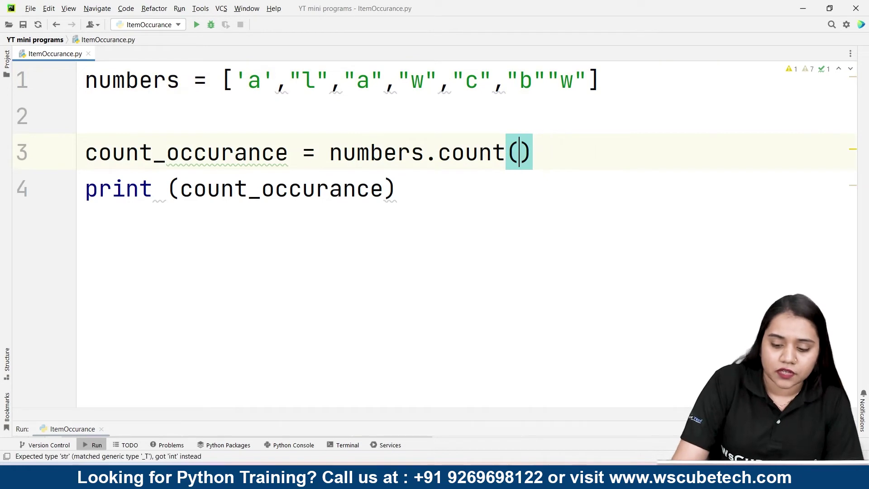
{"action": "type", "text": "\""}
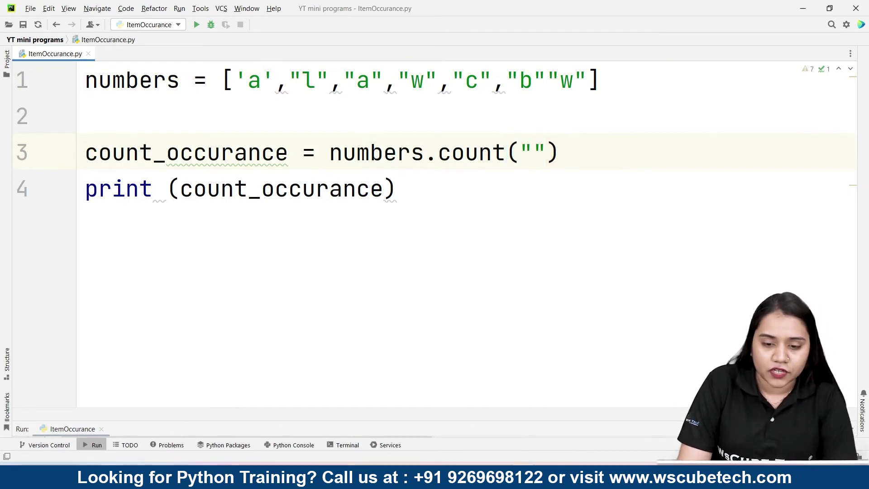
{"action": "type", "text": "w"}
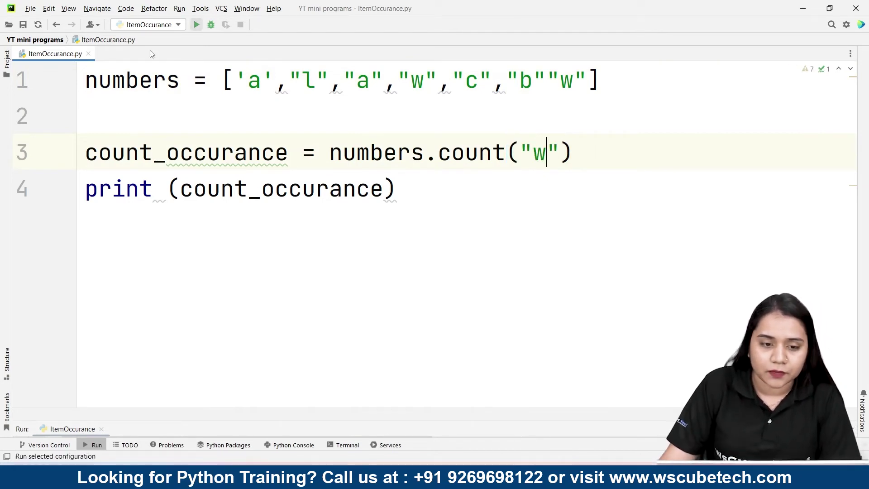
{"action": "left_click", "coordinate": [196, 24]}
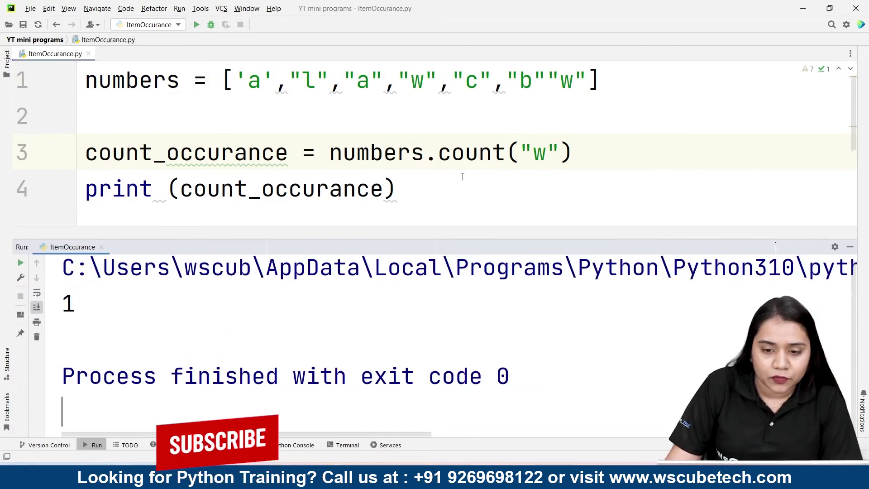
Step: Add the missing comma between "b" and "w" and rerun, selecting the printed 2
{"action": "left_click", "coordinate": [553, 81]}
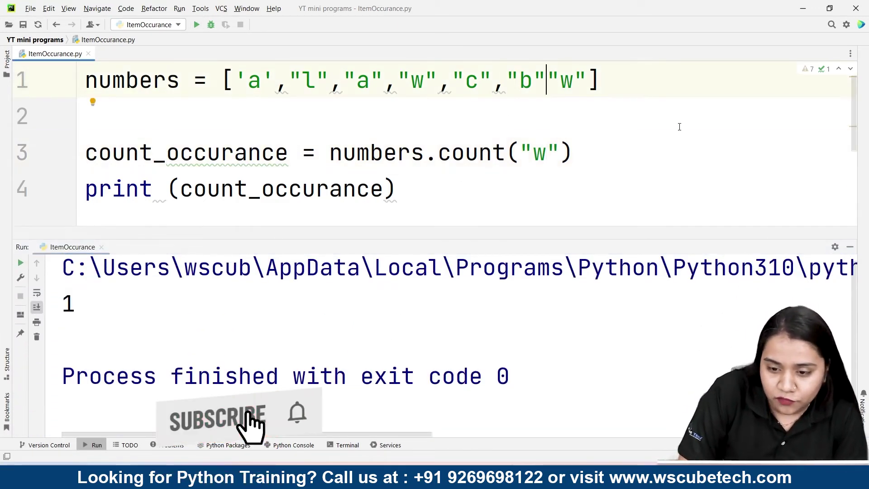
{"action": "type", "text": ","}
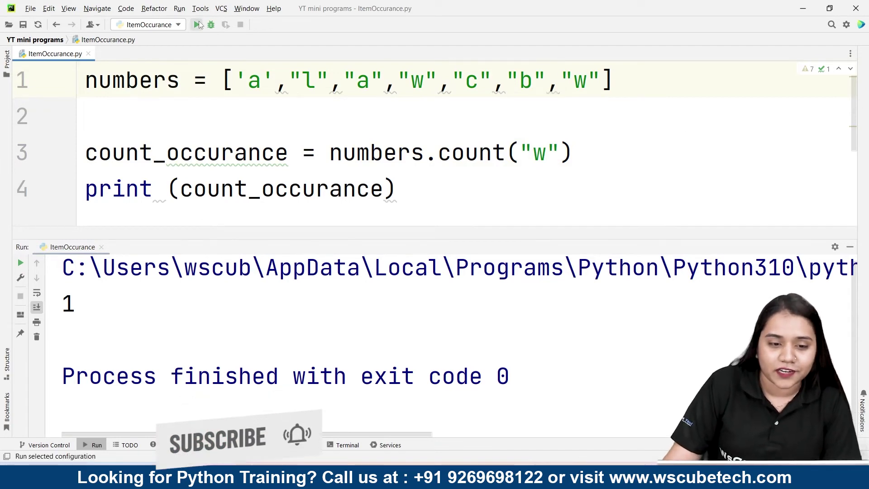
{"action": "left_click", "coordinate": [197, 24]}
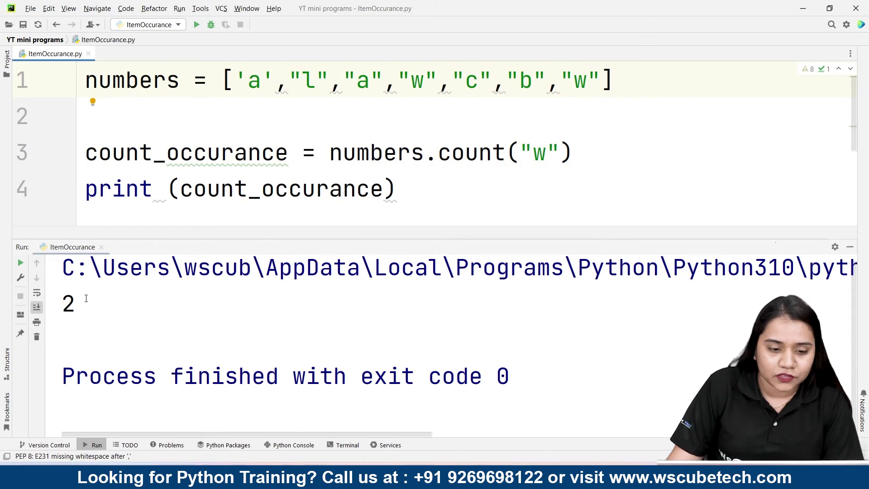
{"action": "left_click_drag", "start_coordinate": [86, 299], "coordinate": [2, 309]}
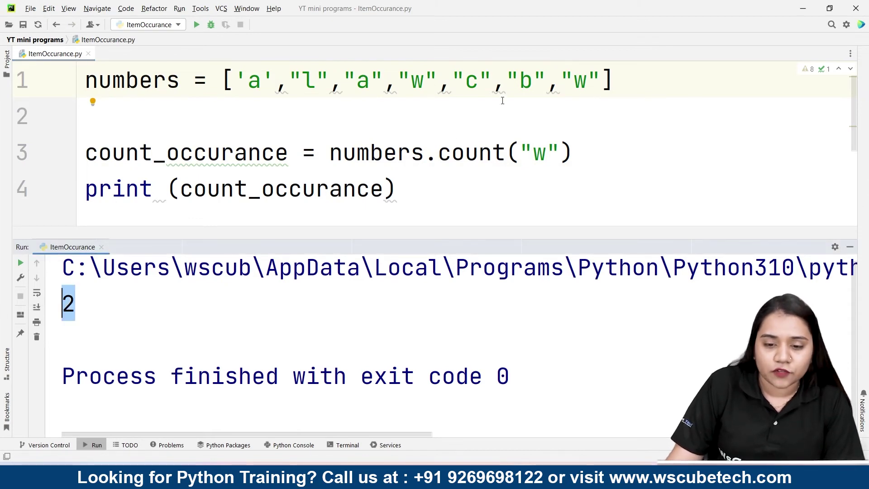
Step: Switch to count("c") and run it to print 1, then collapse the Run panel
{"action": "left_click", "coordinate": [552, 151]}
{"action": "key", "text": "BackSpace"}
{"action": "type", "text": "c"}
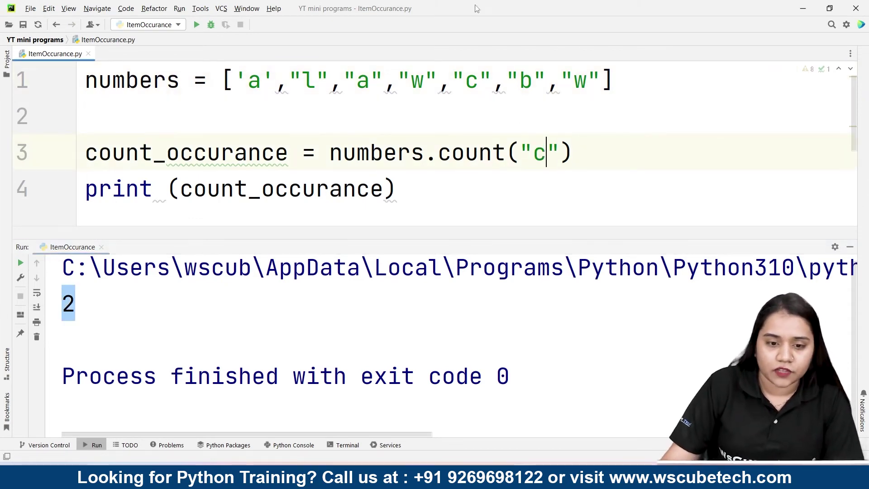
{"action": "left_click", "coordinate": [196, 25]}
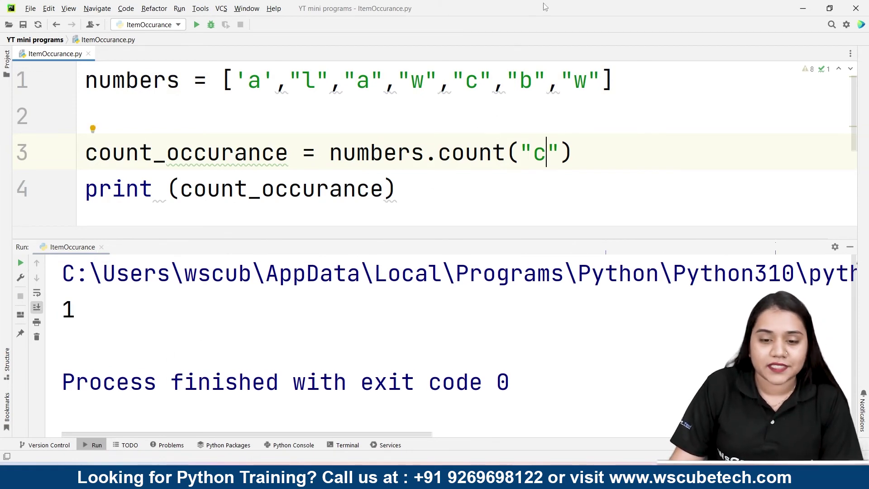
{"action": "left_click_drag", "start_coordinate": [421, 237], "coordinate": [598, 408]}
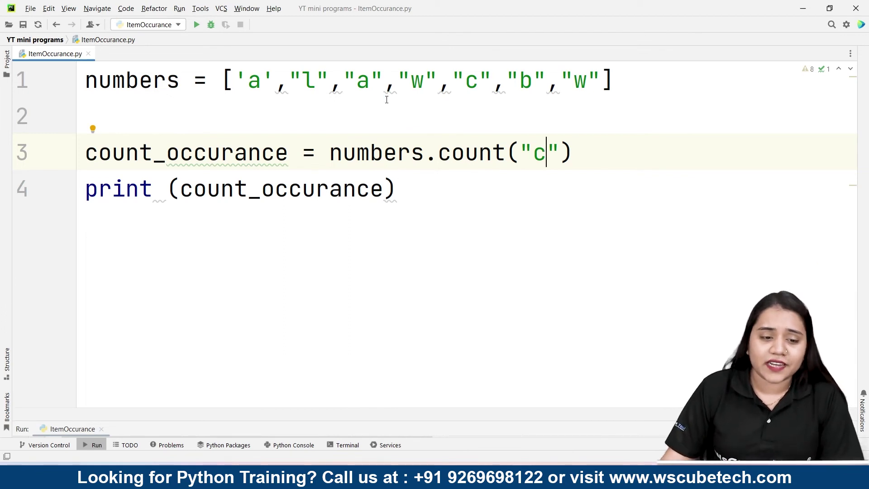
{"action": "left_click_drag", "start_coordinate": [183, 80], "coordinate": [38, 84]}
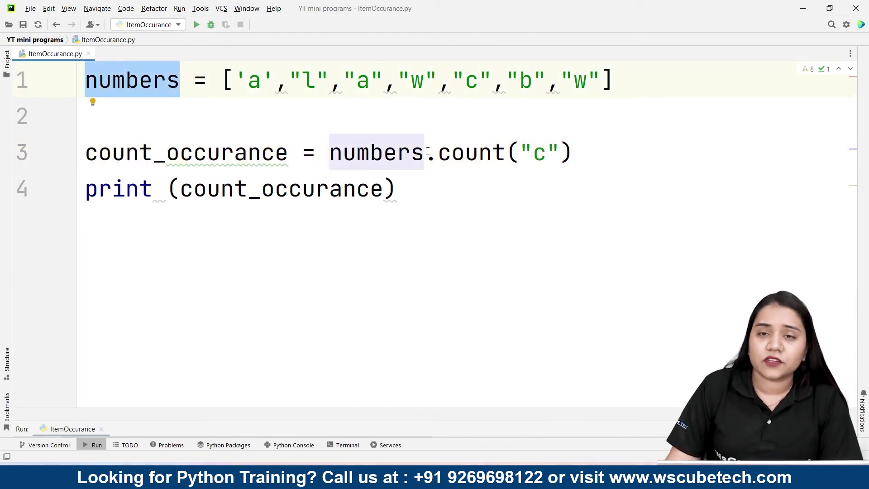